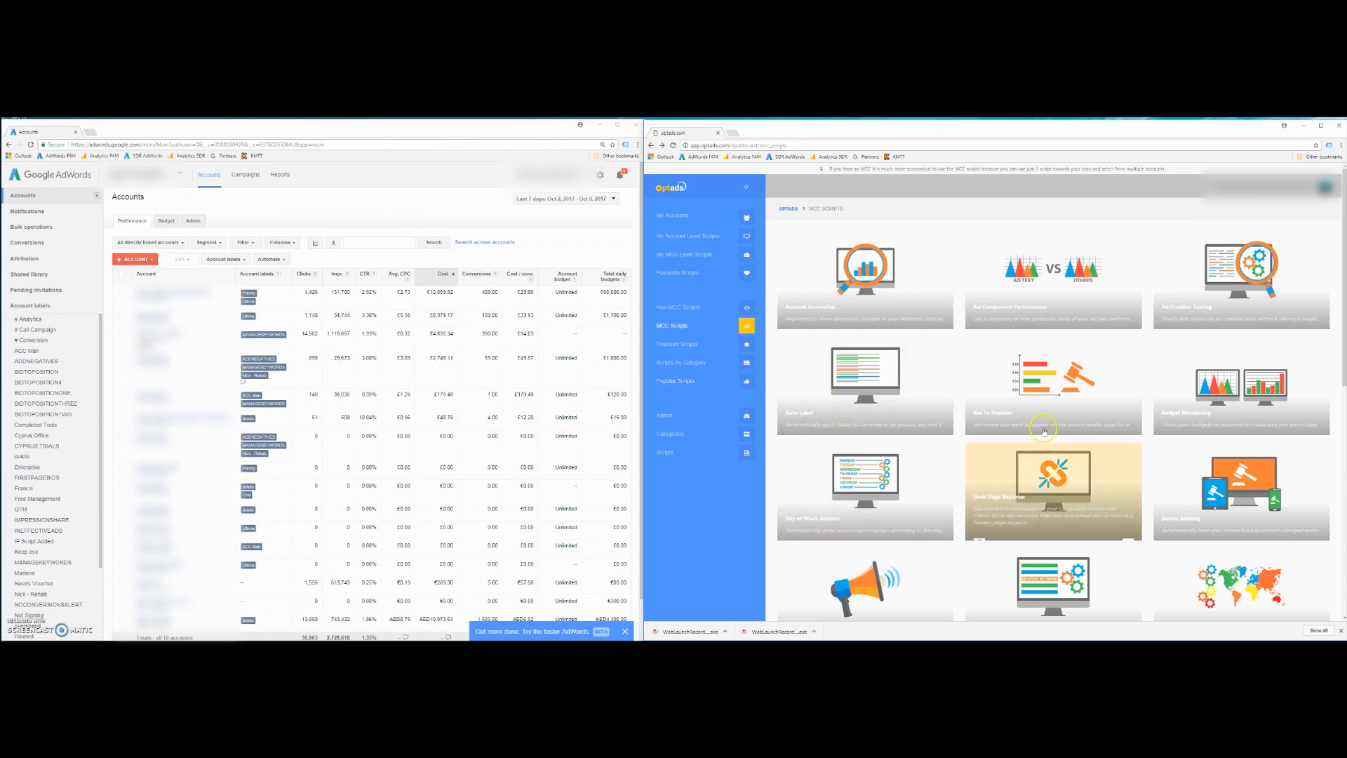
Open the Bid To Position script from the MCC scripts and start configuring it for the MCC account
left_click(1034, 401)
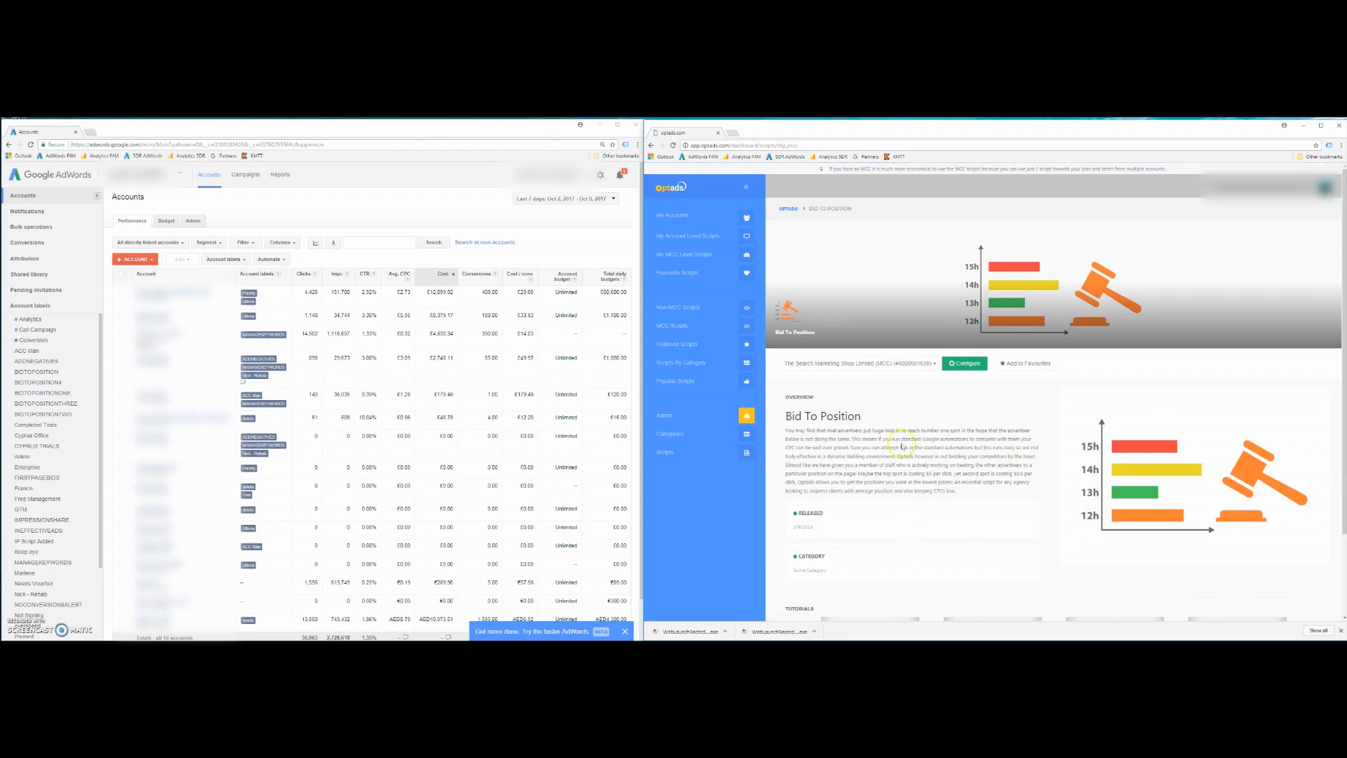
left_click(670, 326)
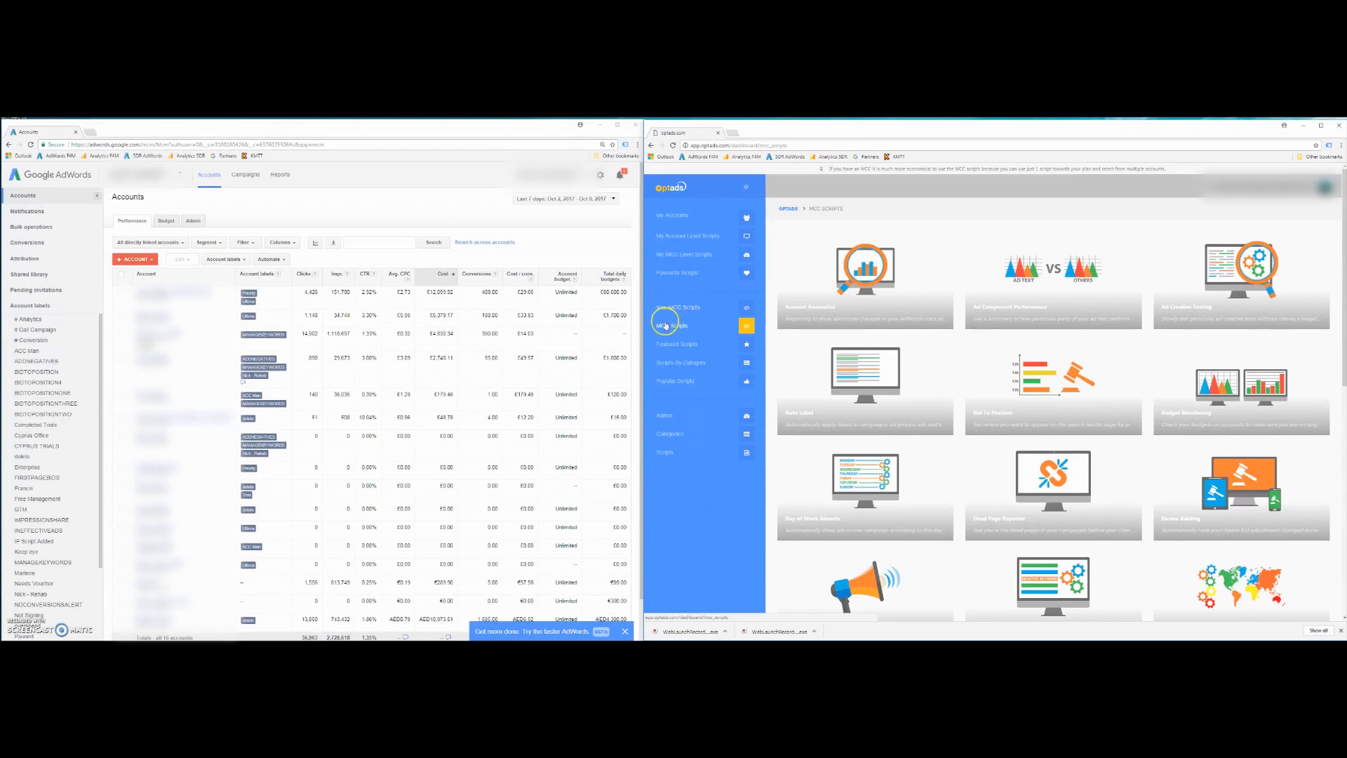
left_click(1012, 405)
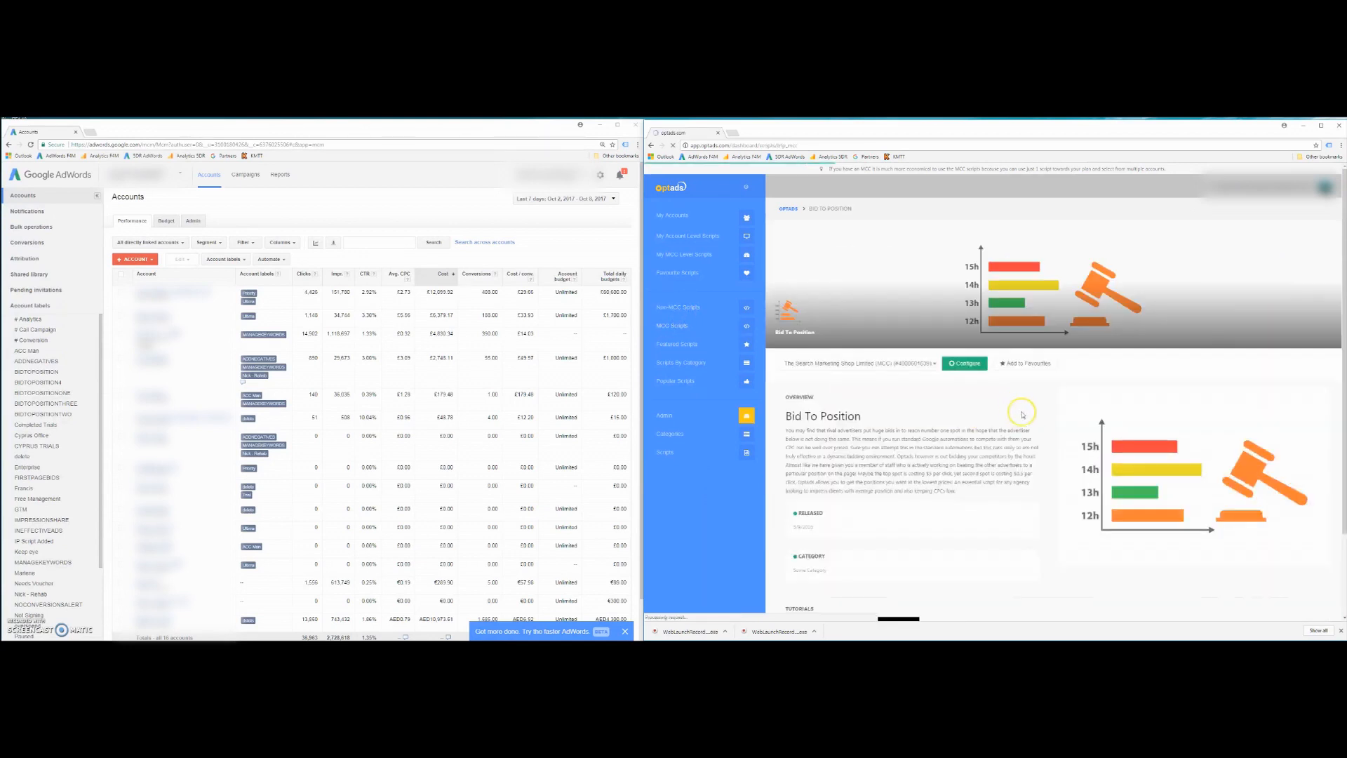
left_click(959, 366)
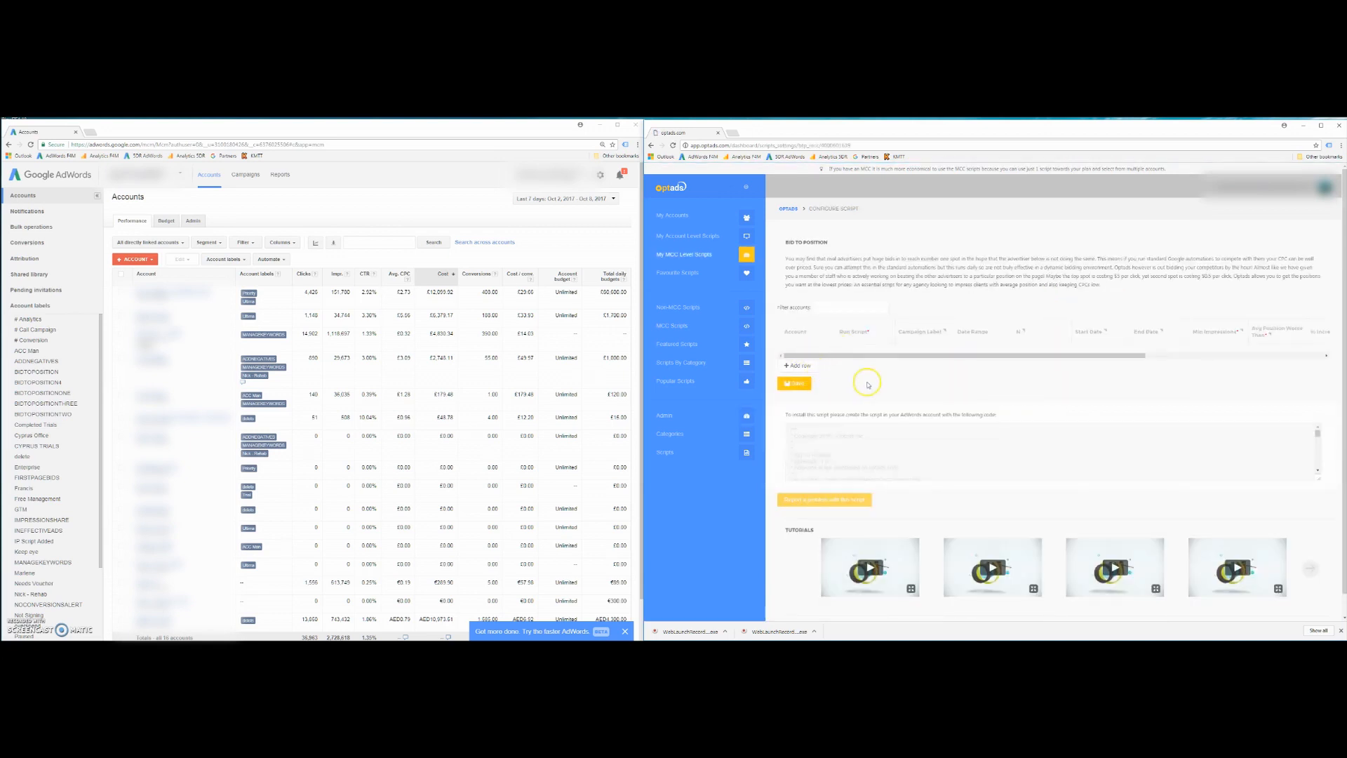
Add three parameter rows to the Bid To Position script and assign a different client account to each
left_click(800, 367)
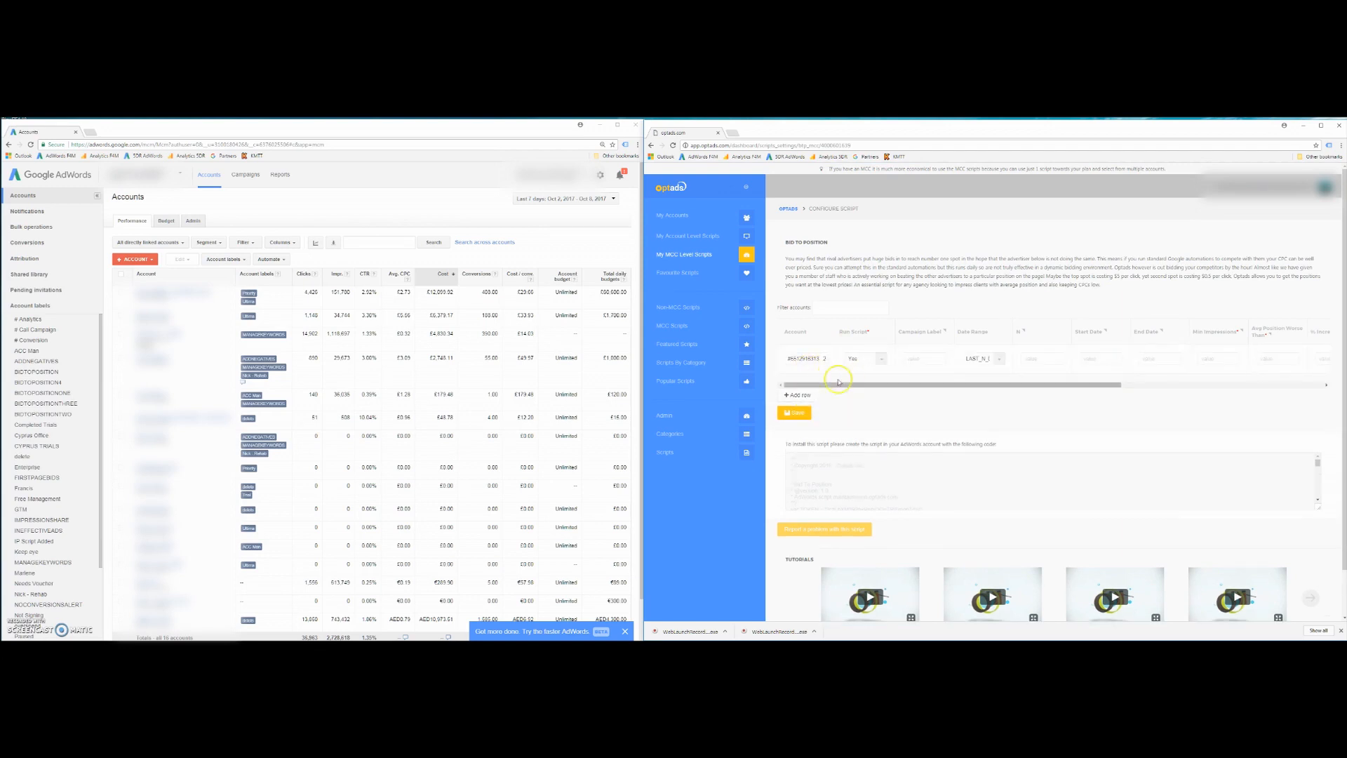
left_click(814, 359)
left_click(806, 366)
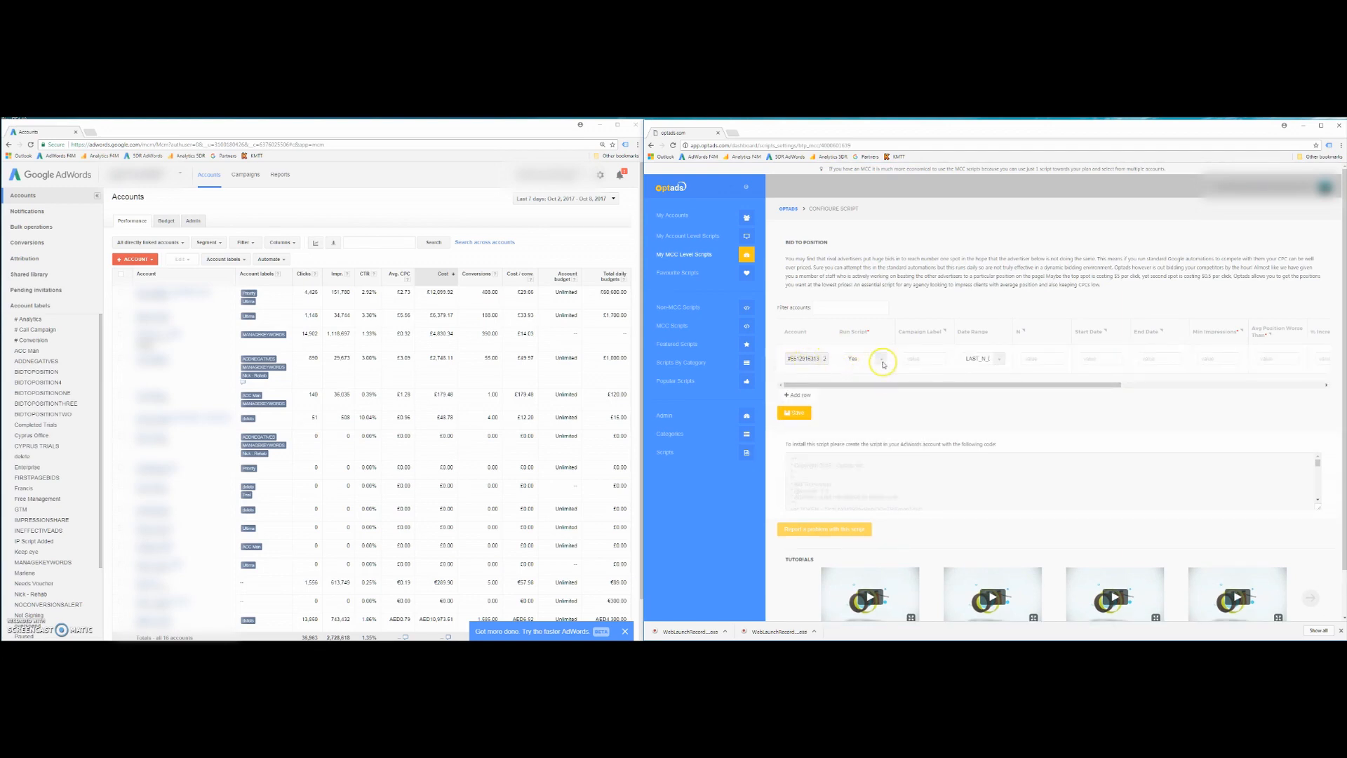
left_click(802, 395)
left_click(799, 425)
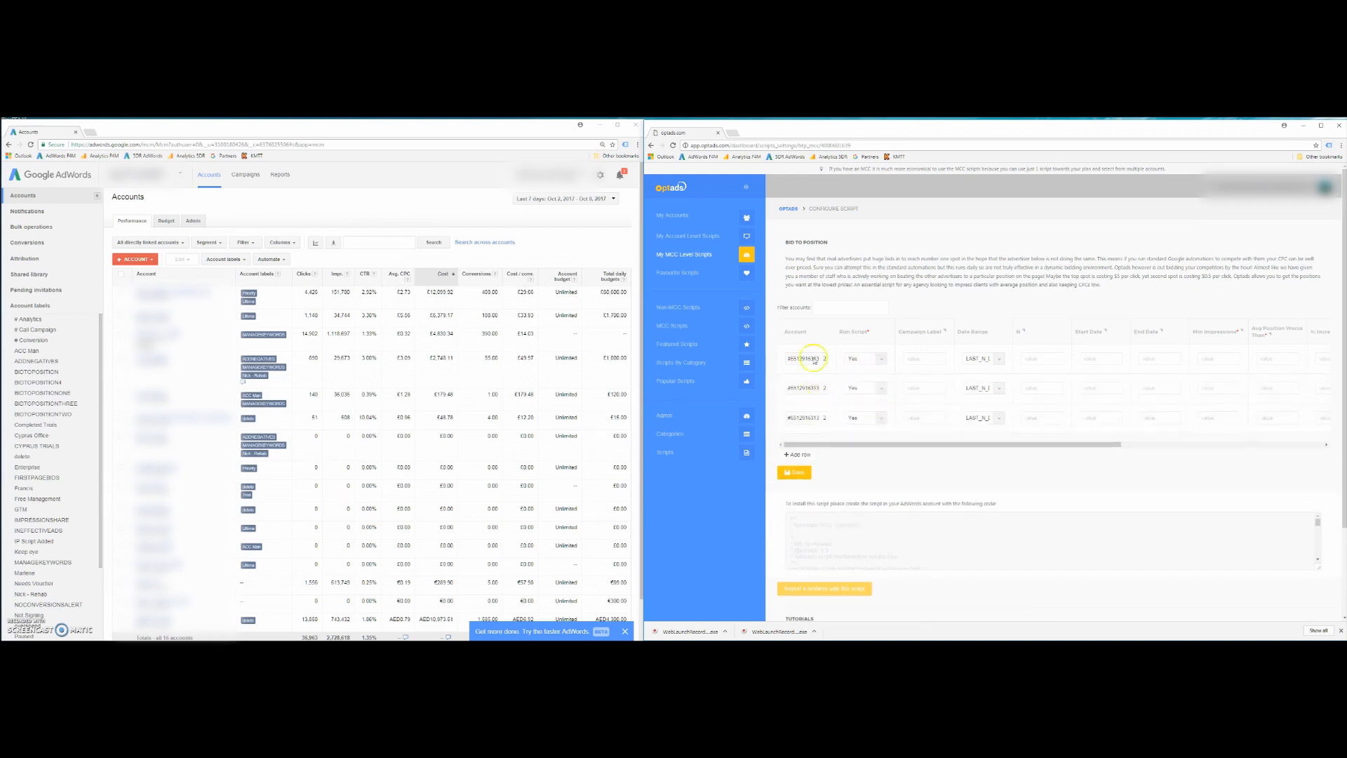
left_click(807, 388)
left_click(819, 430)
left_click(803, 417)
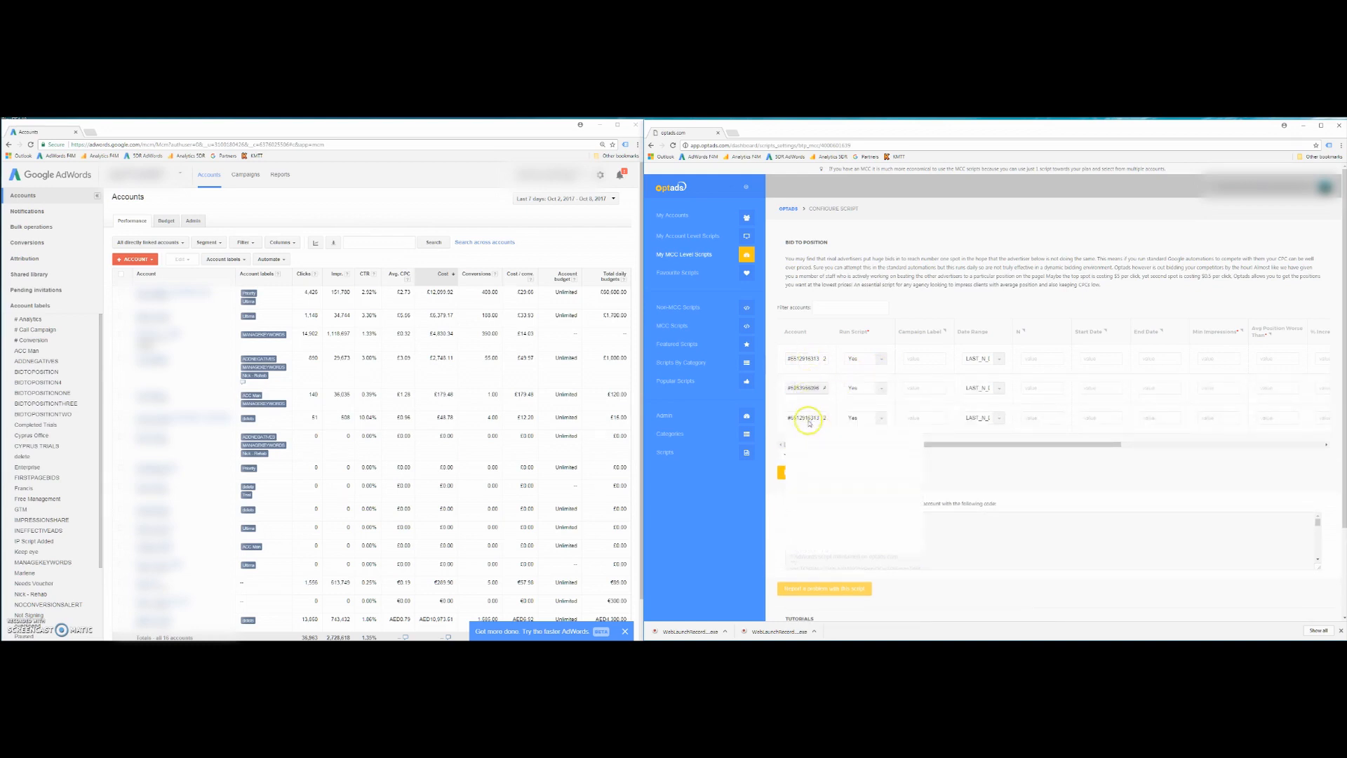
left_click(814, 455)
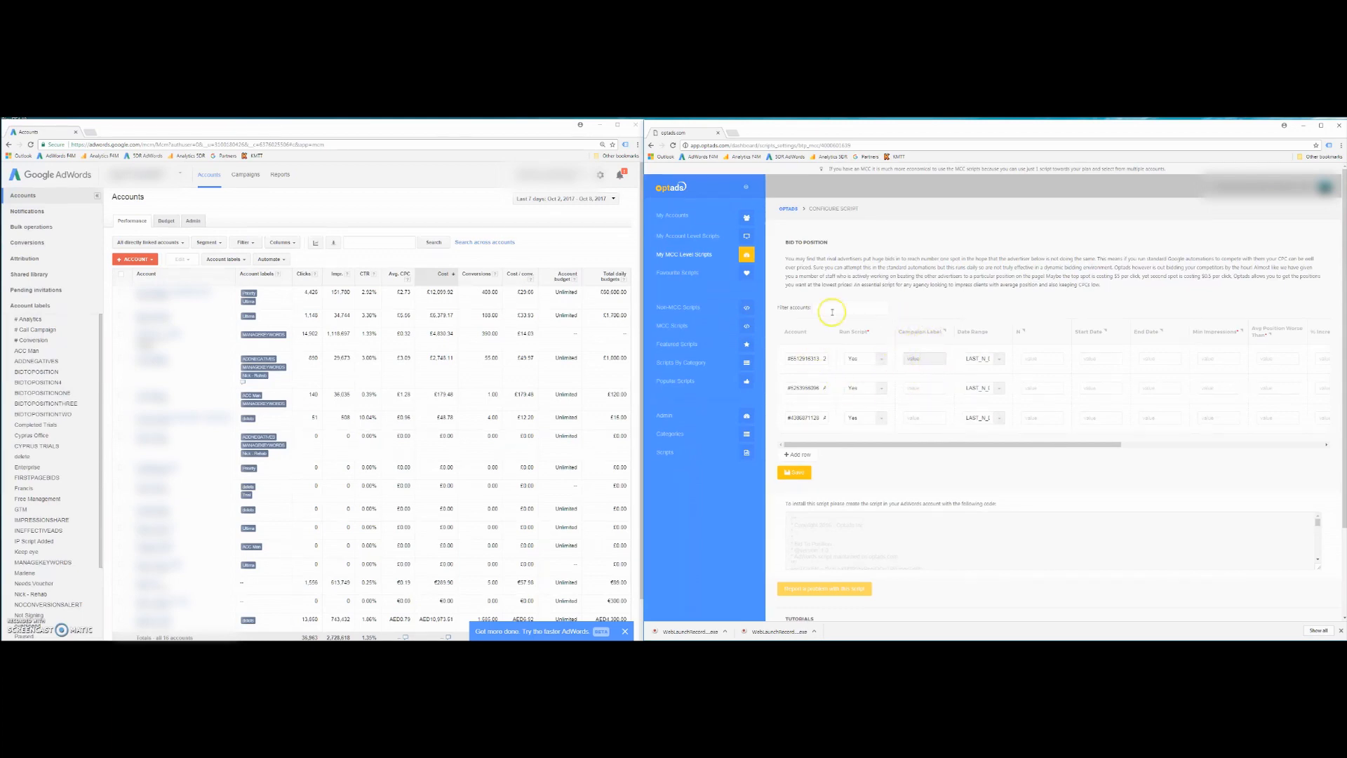
Set N to 1 for the date range in the first account row
left_click(1001, 360)
key("Tab")
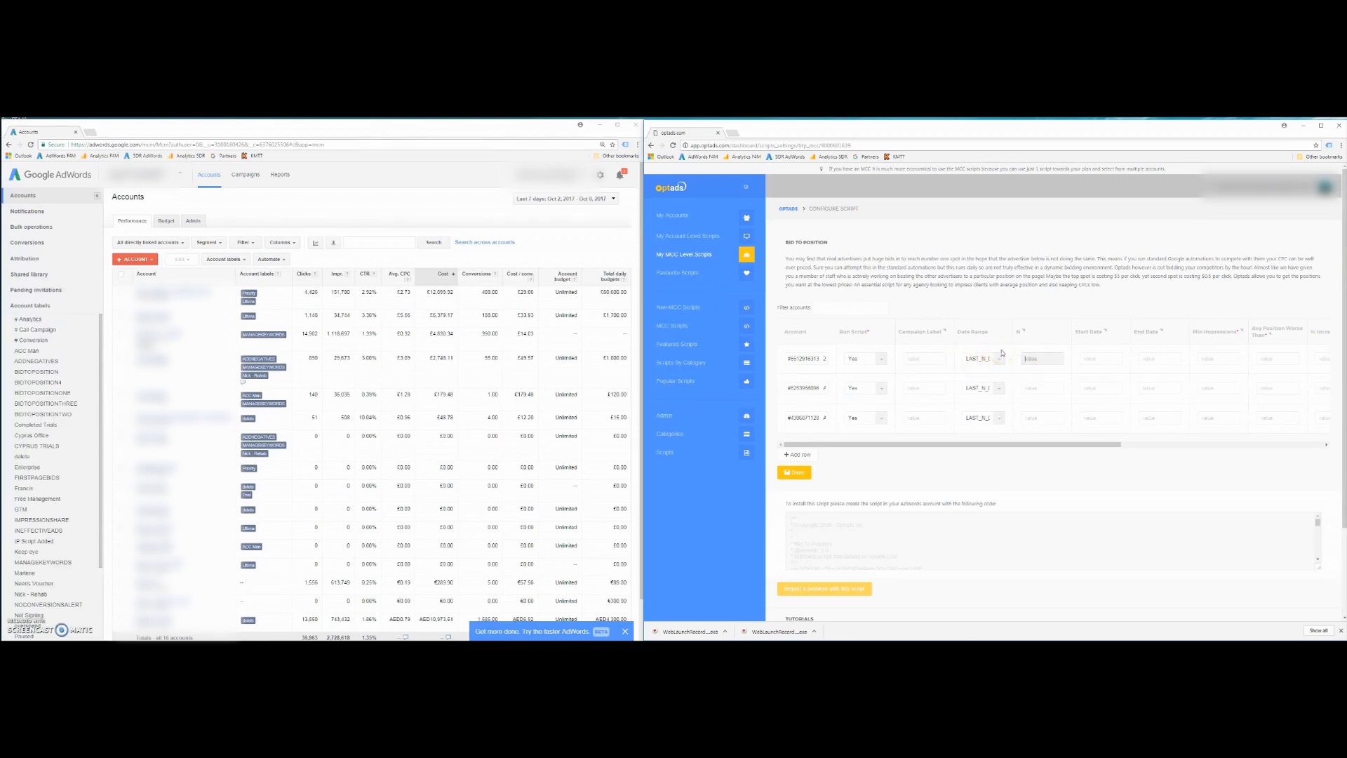
type("1")
key("Tab")
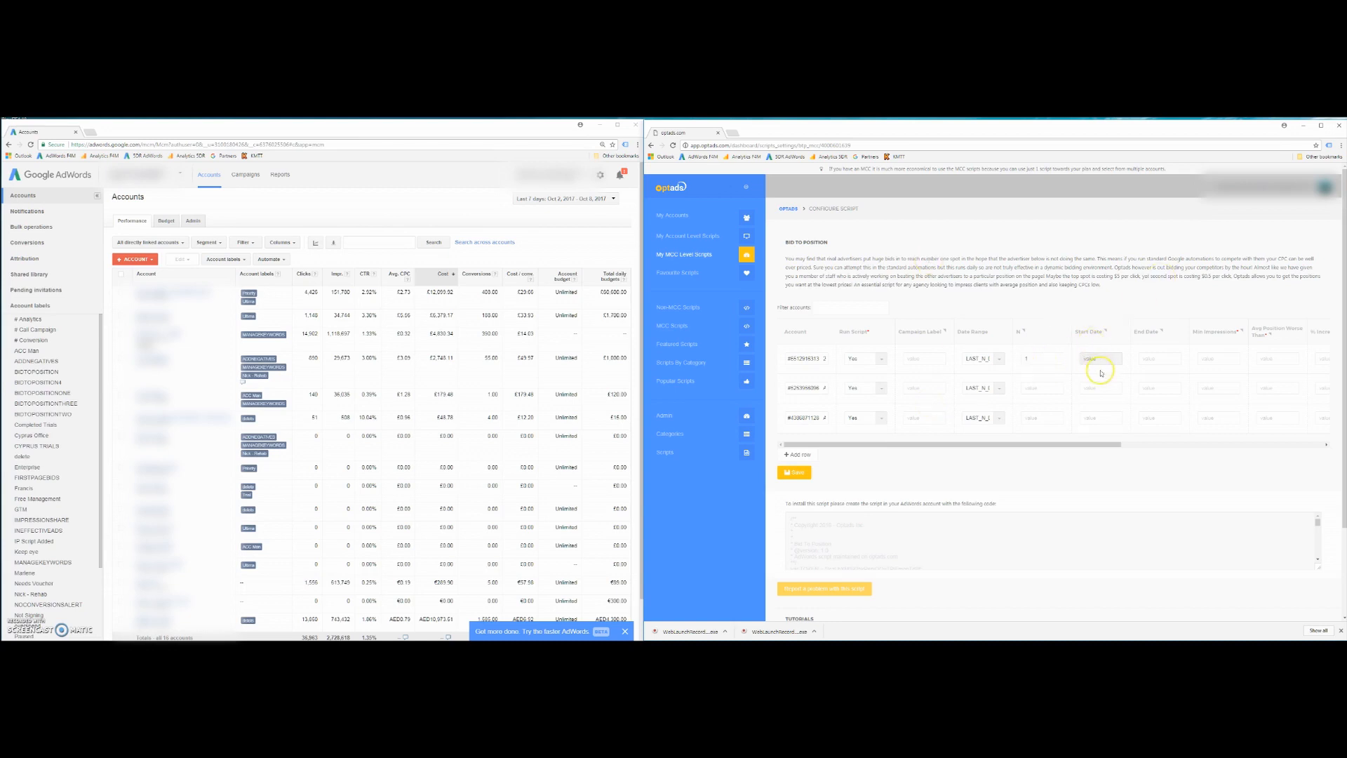
mouse_move(1104, 332)
left_click(1098, 359)
left_click(1090, 360)
left_click_drag(1104, 444, 1159, 445)
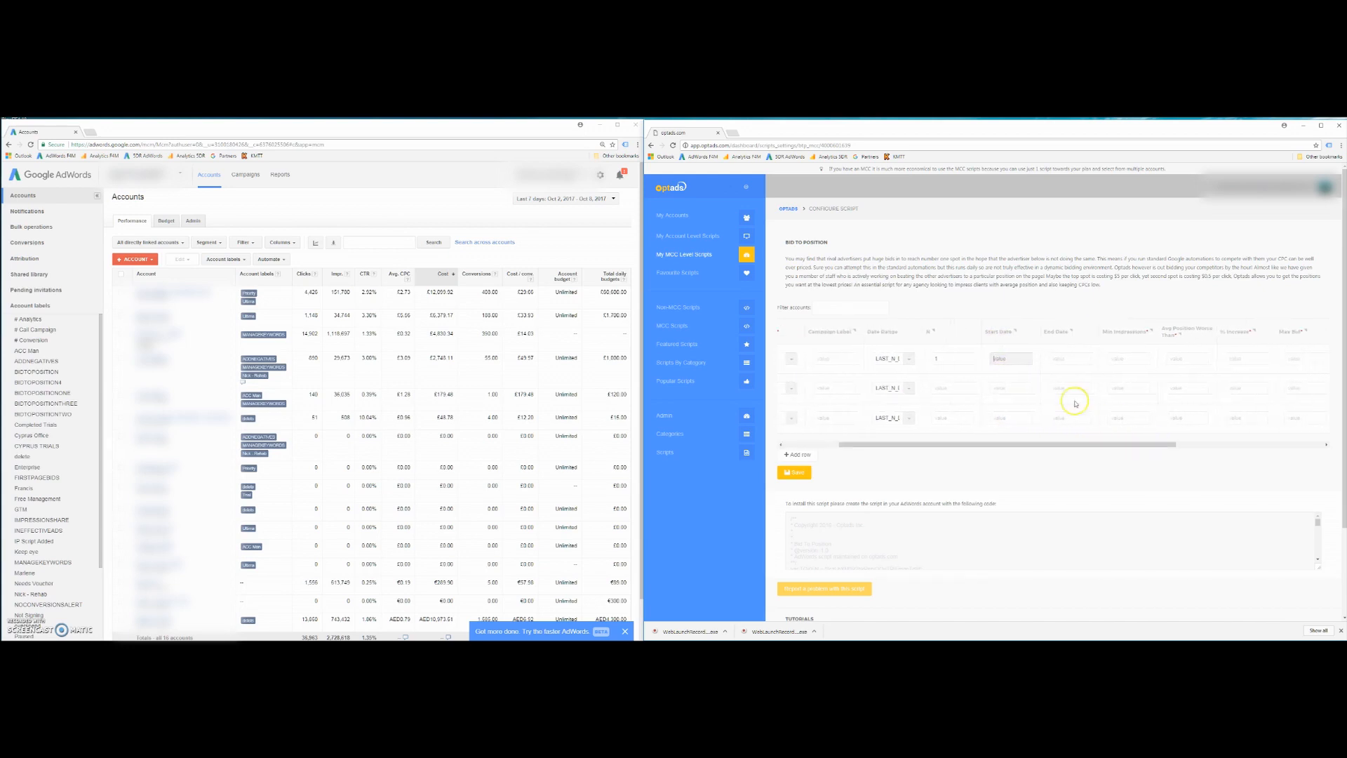
left_click(1057, 359)
left_click(1007, 362)
Set Min Impressions to 100 in all three account rows
left_click(1122, 358)
left_click_drag(1132, 444, 1202, 449)
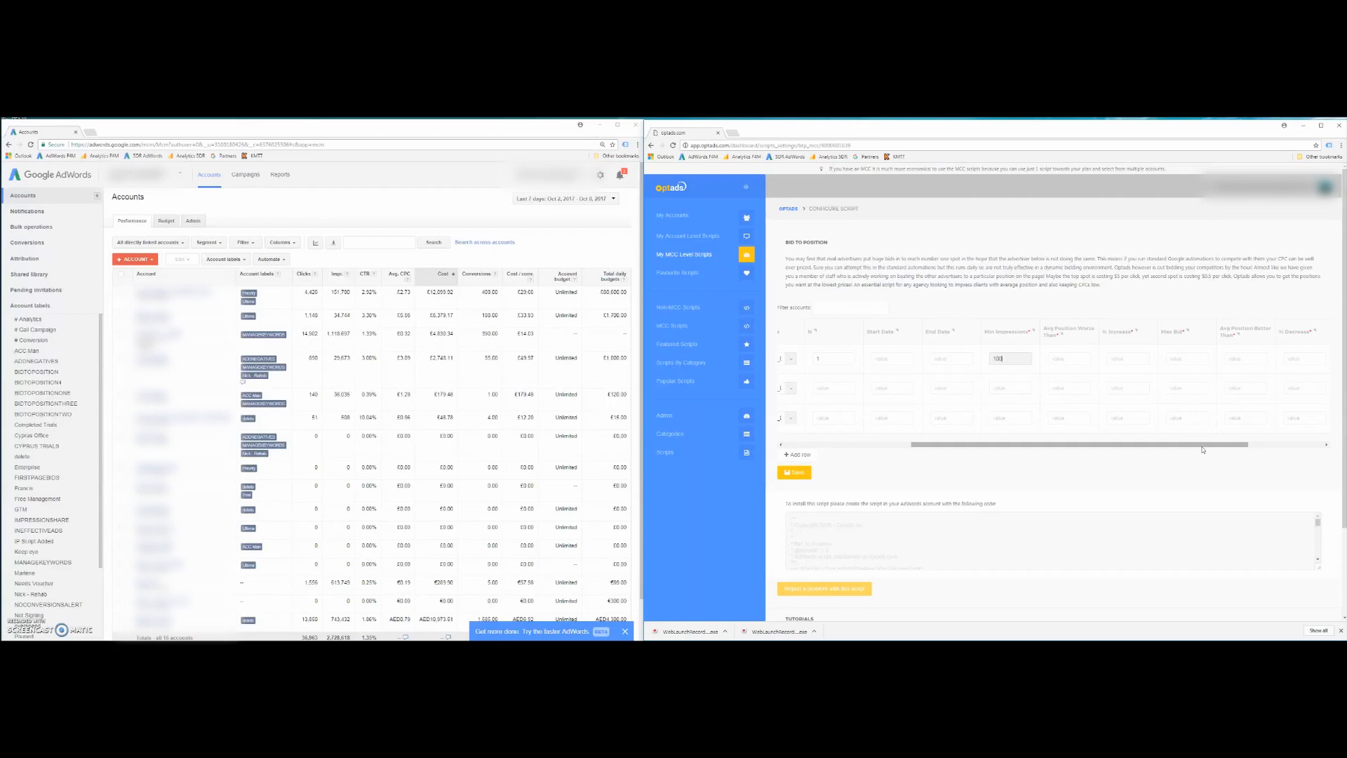
left_click(1016, 386)
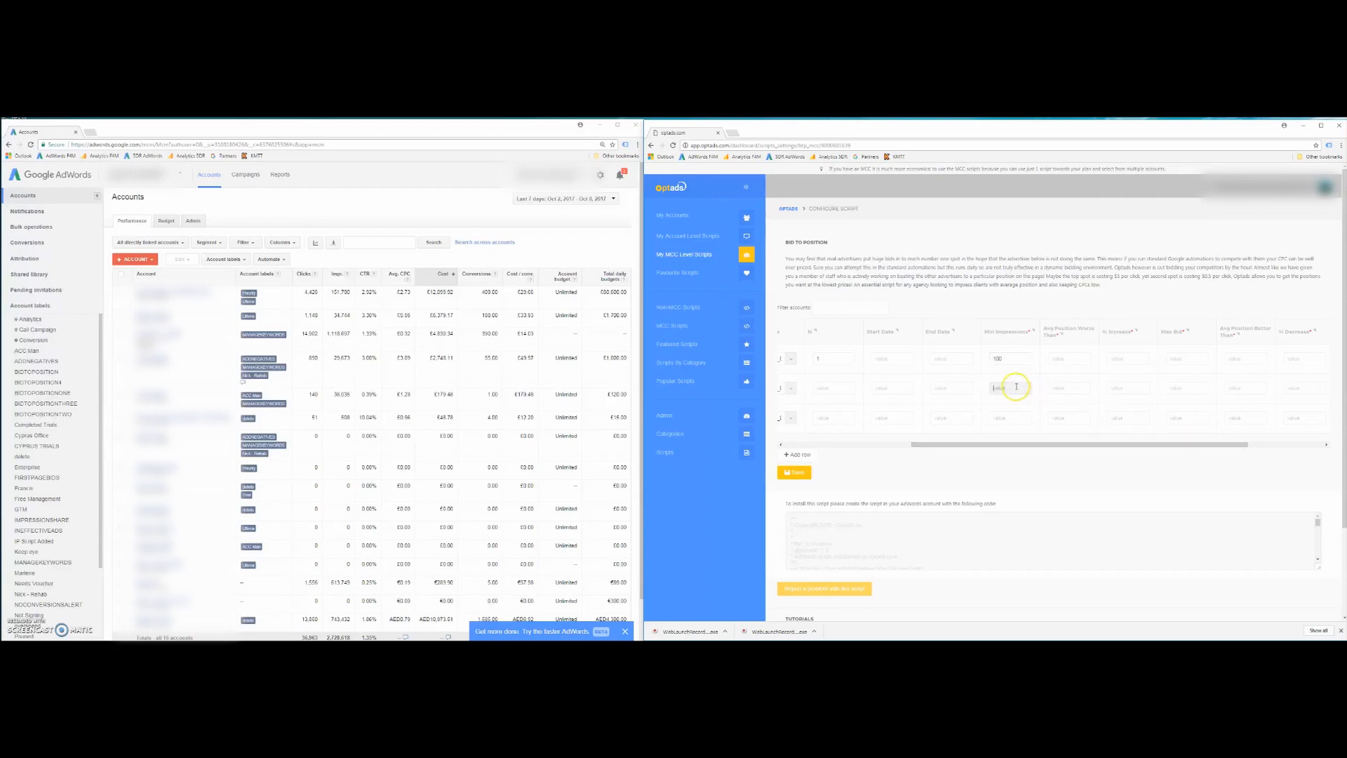
left_click(1010, 414)
type("10")
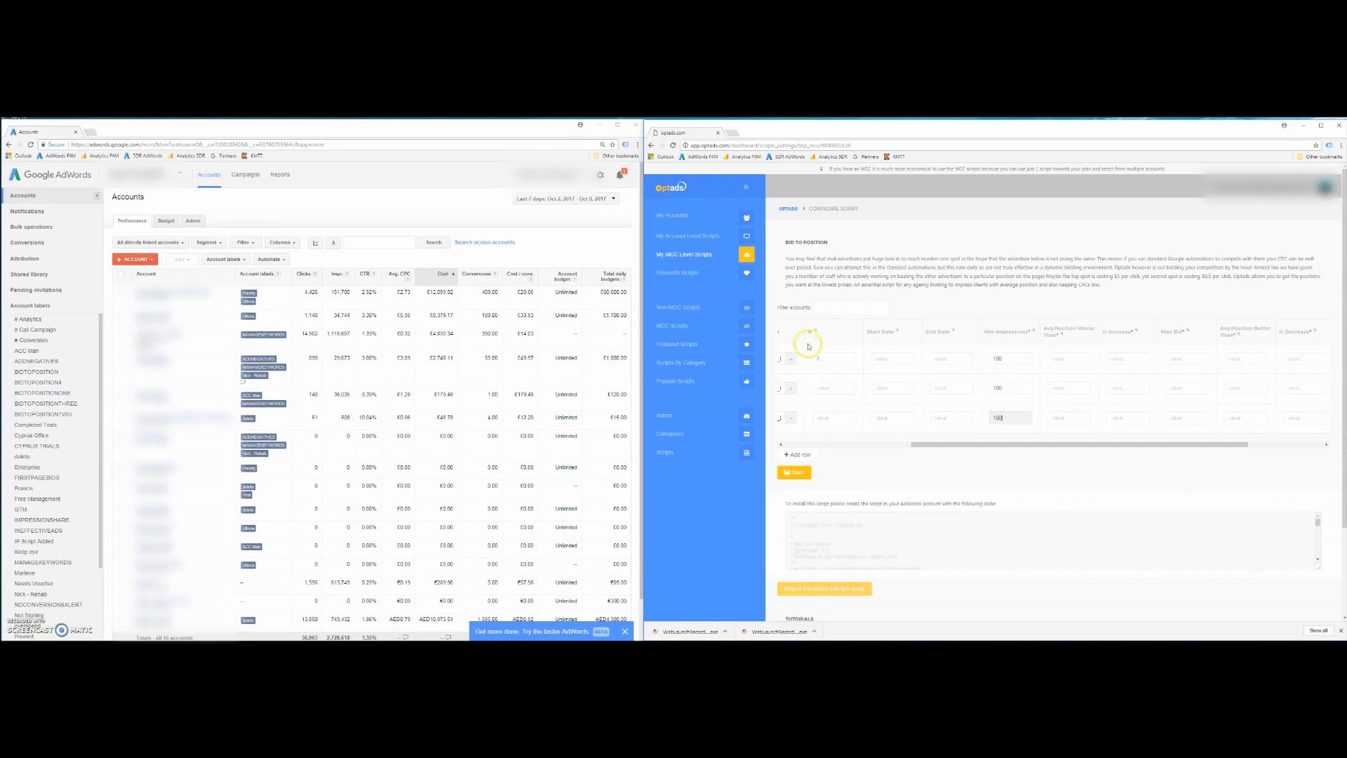
type("0")
Set N to 1 for the date range in the second and third account rows
left_click(827, 388)
type("1")
left_click(828, 418)
type("1")
Set Avg Position Worse Than to 3 for all three accounts
left_click(1066, 356)
type("3")
left_click(1069, 384)
type("3")
left_click(1065, 418)
type("3")
Set % Increase to 5 for all three accounts
left_click(1116, 359)
type("5")
left_click(1121, 387)
type("5")
left_click(1121, 418)
type("5")
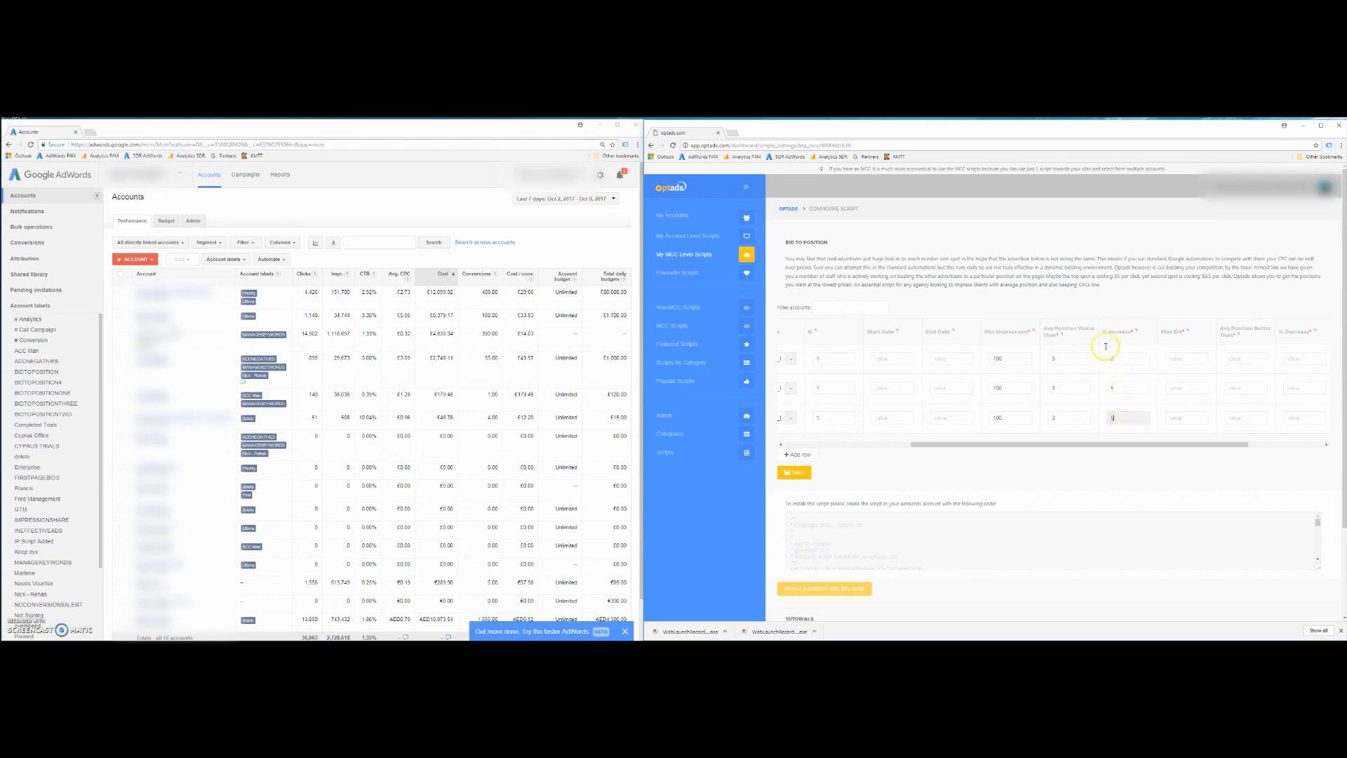
Set Max Bid to 5 for all three accounts
left_click(1174, 359)
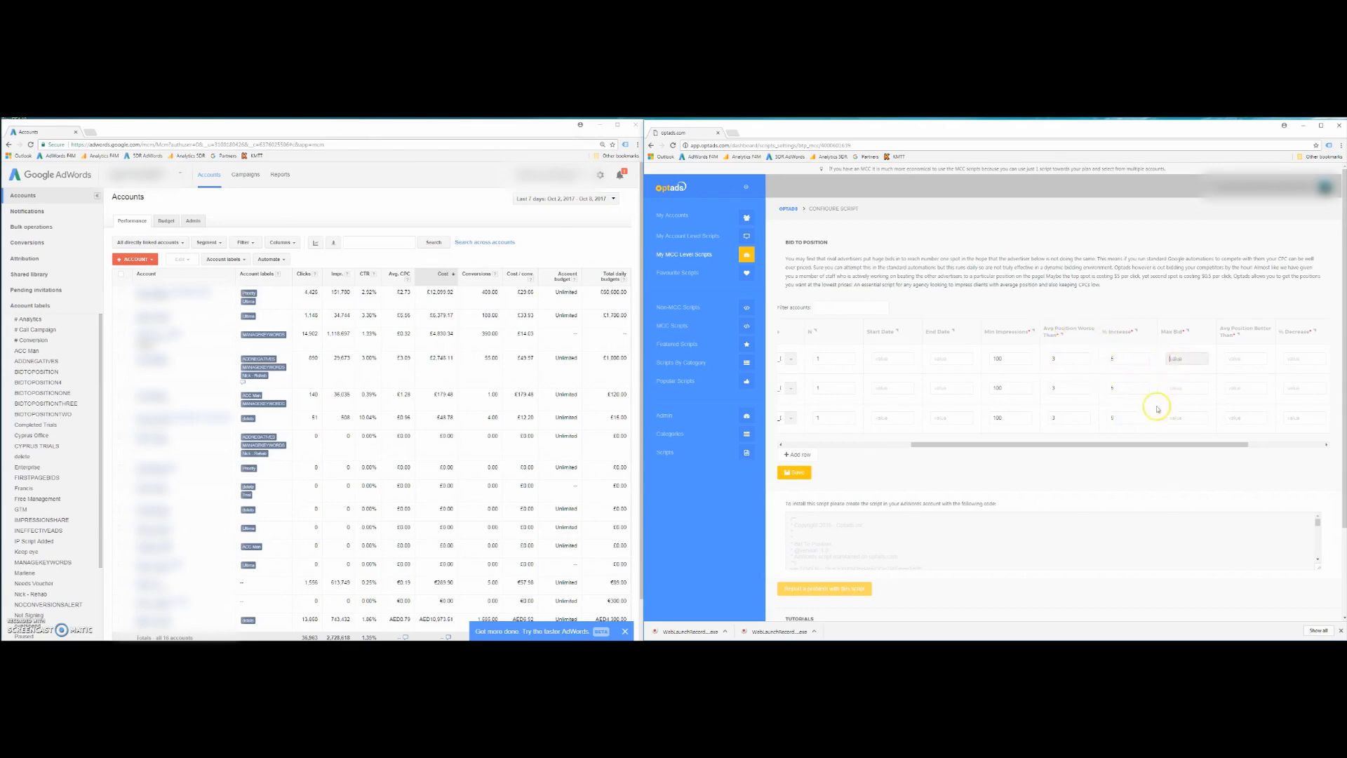
left_click(1055, 358)
type("5")
left_click(1170, 387)
type("5")
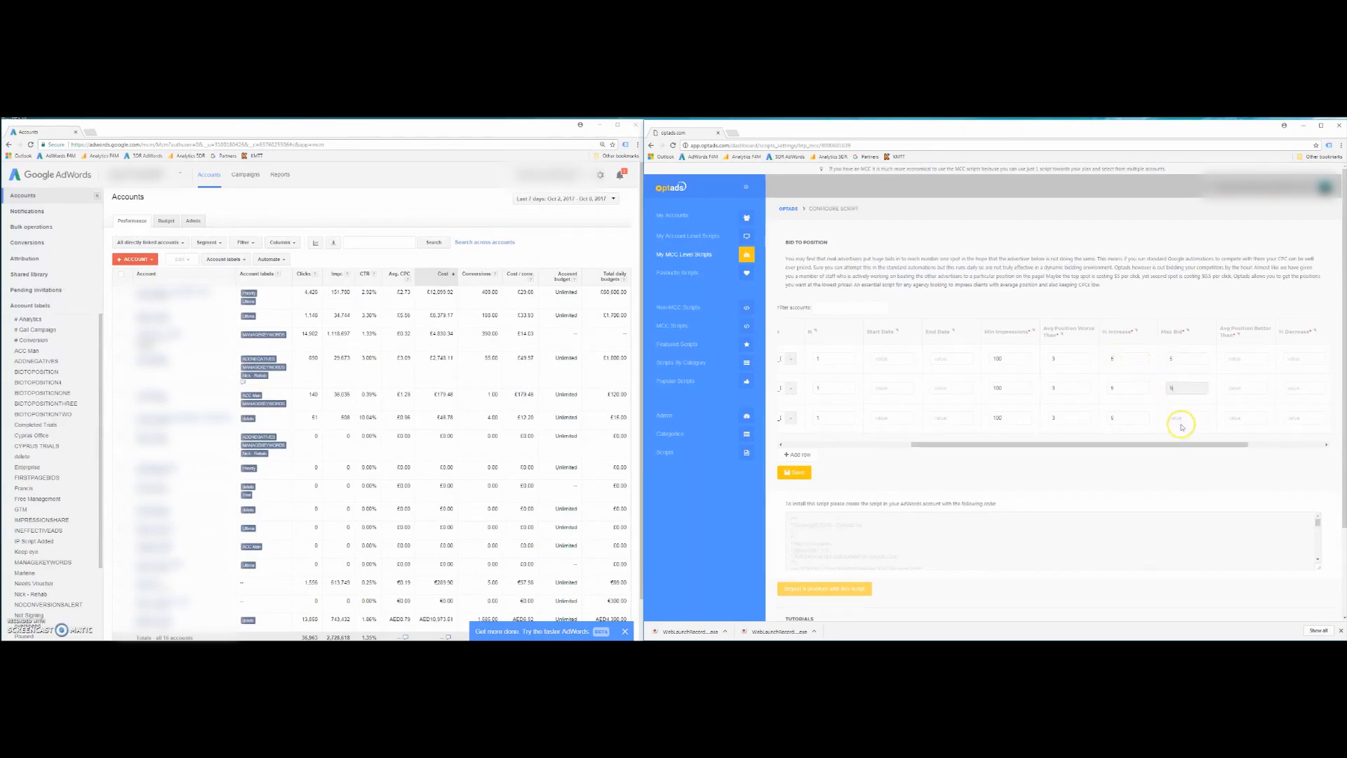
left_click(1180, 420)
type("5")
Set Avg Position Better Than to 2 for all three accounts
left_click(1243, 359)
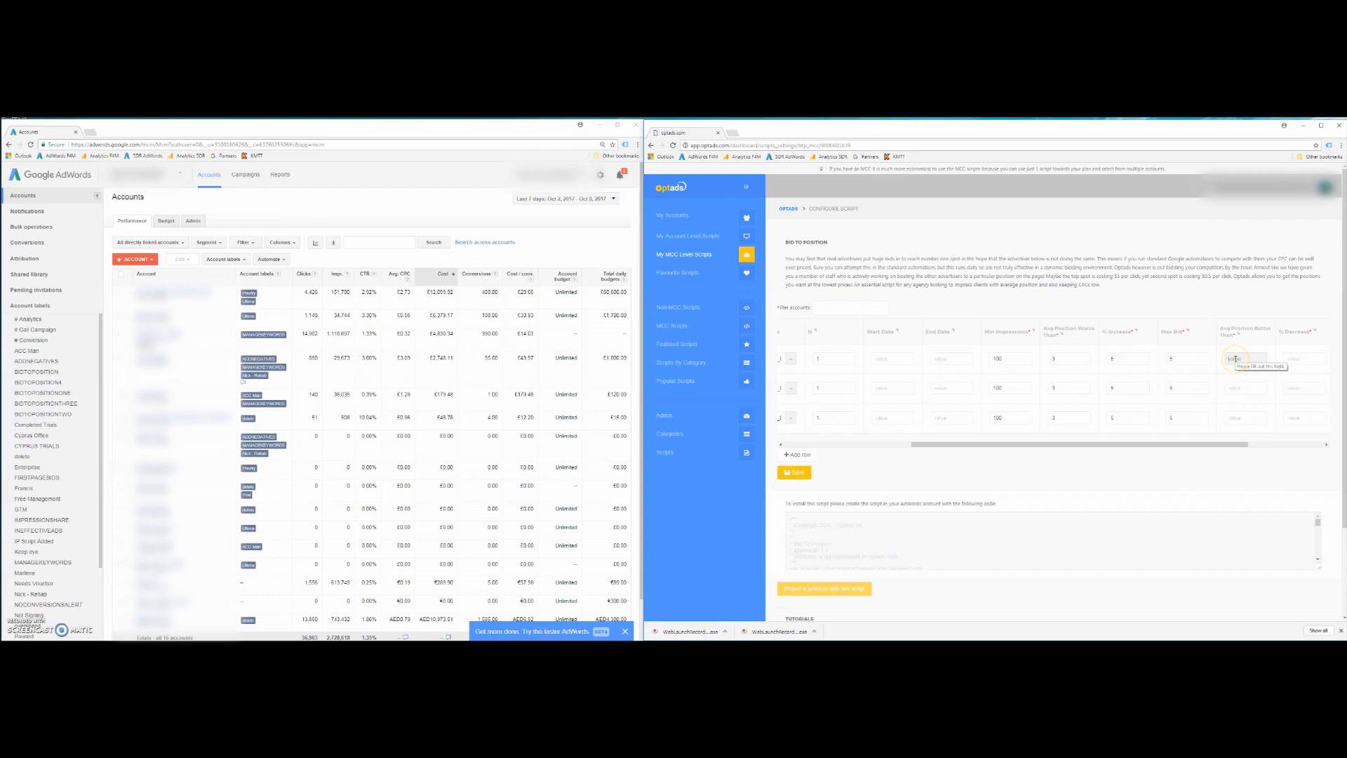
type("2")
left_click(1237, 386)
type("2")
left_click(1237, 413)
type("2")
Set % Decrease to 4 for all three accounts
left_click(1291, 358)
type("4")
left_click(1283, 387)
type("4")
left_click(1291, 419)
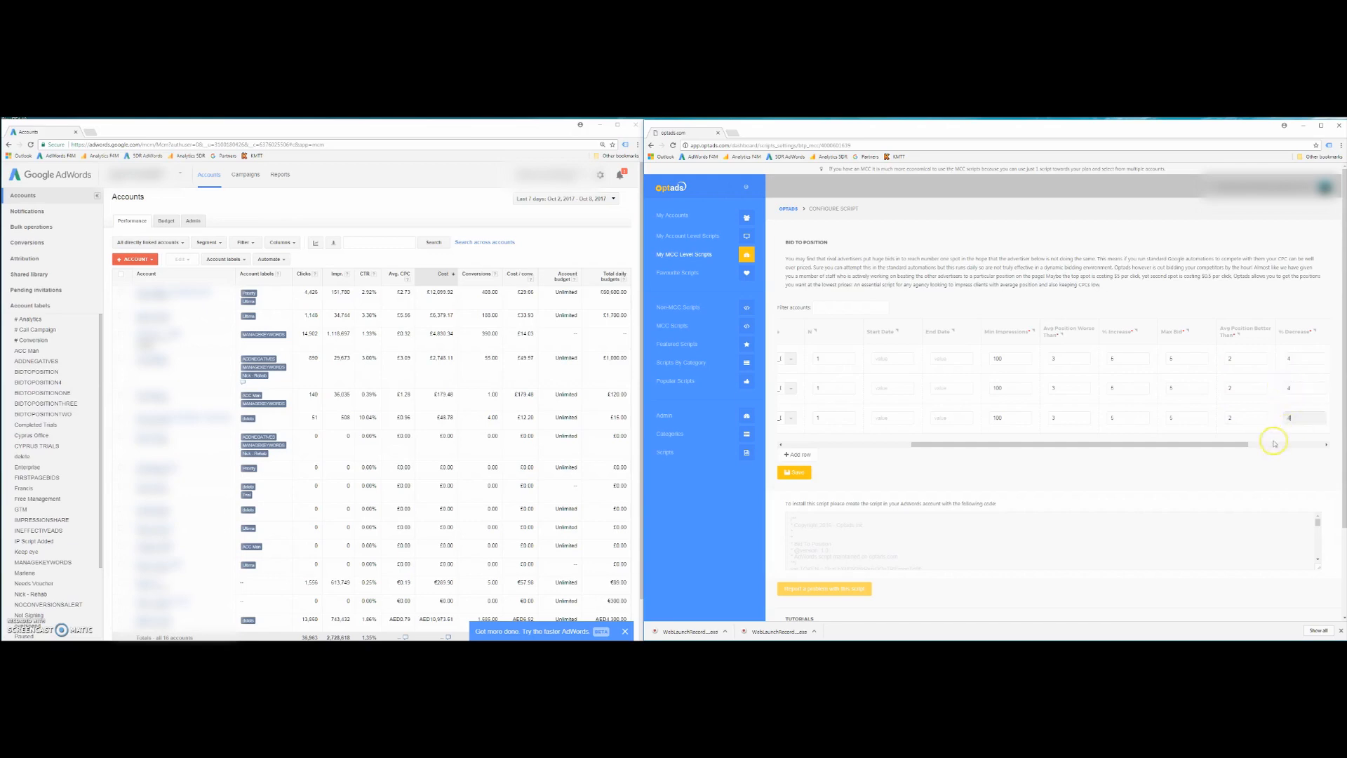
Set Min Bid to .25 for all three accounts
left_click_drag(1230, 444, 1298, 444)
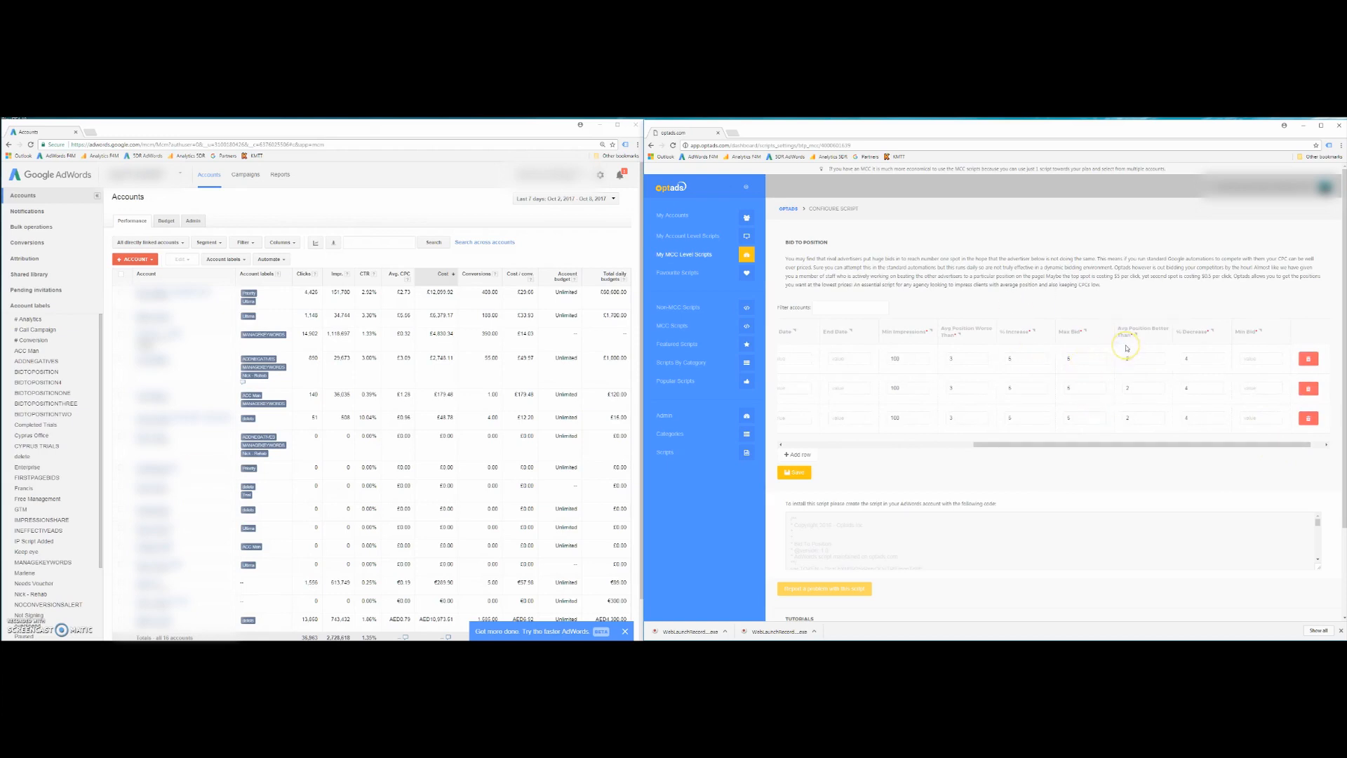
left_click(1126, 323)
left_click_drag(1156, 444, 1171, 445)
left_click(1229, 358)
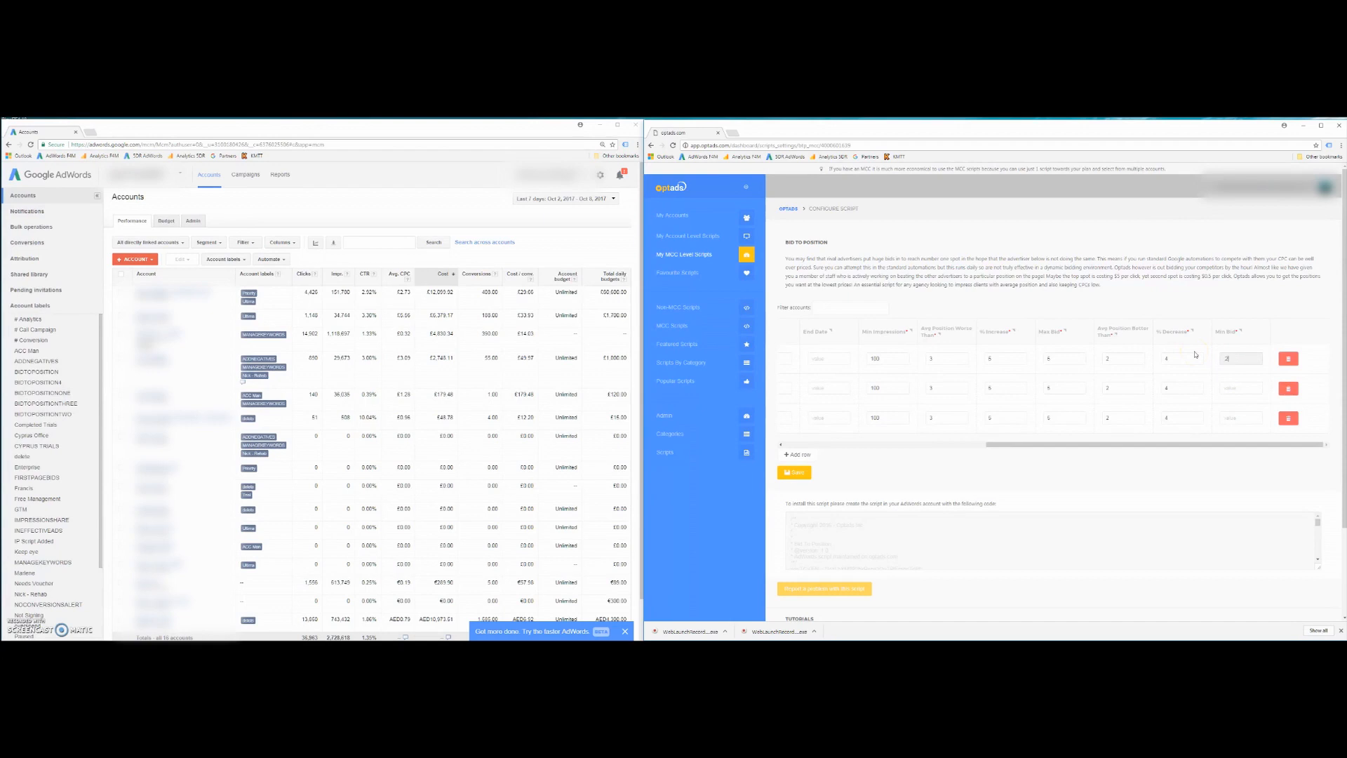
left_click(1232, 387)
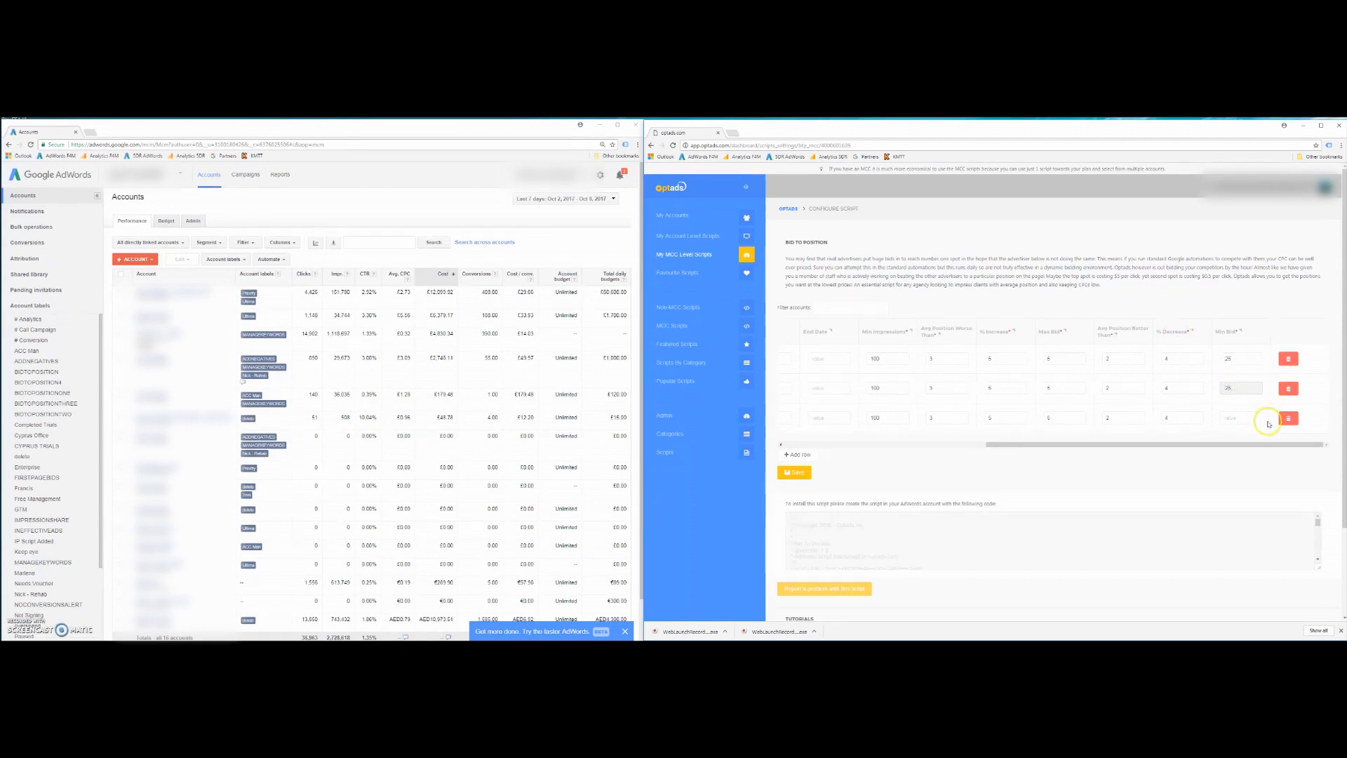
left_click(1246, 416)
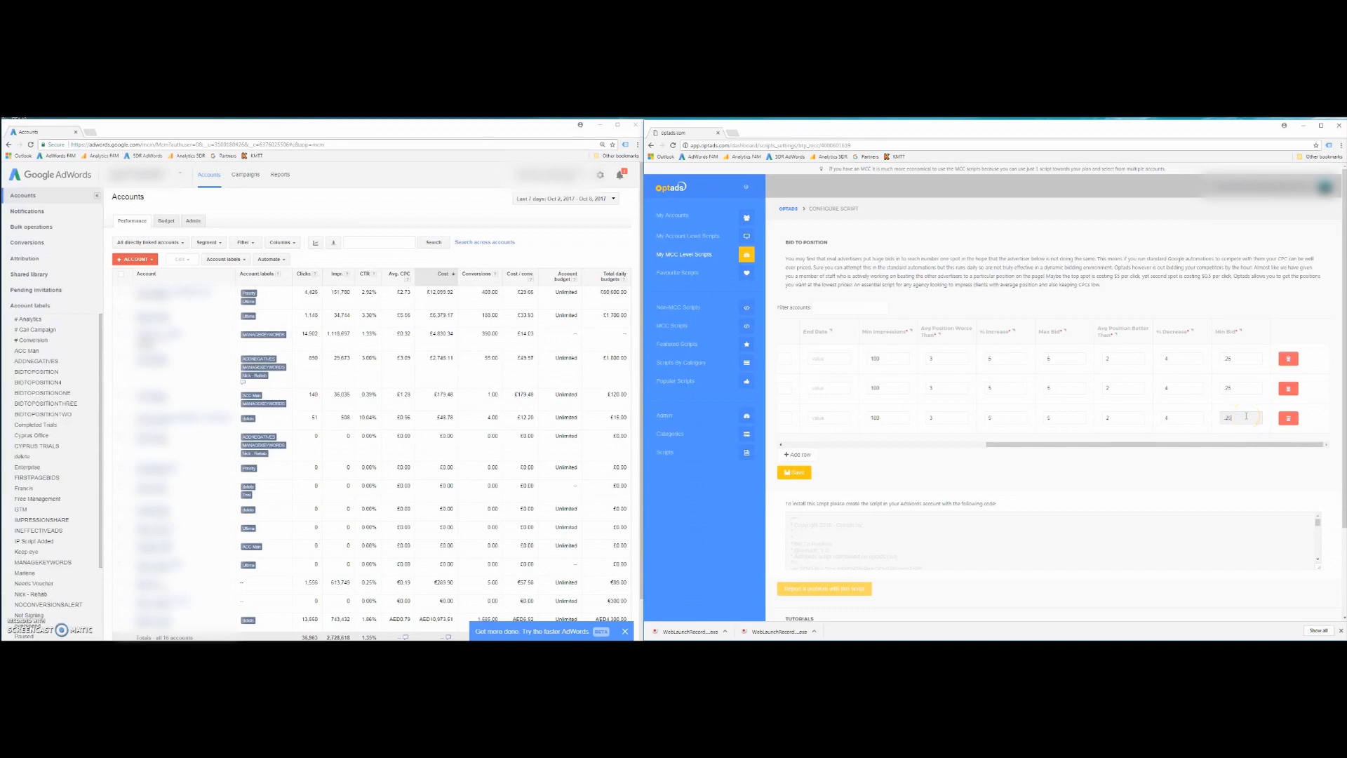
Save the Bid To Position parameters for the three accounts
left_click_drag(1202, 443, 926, 391)
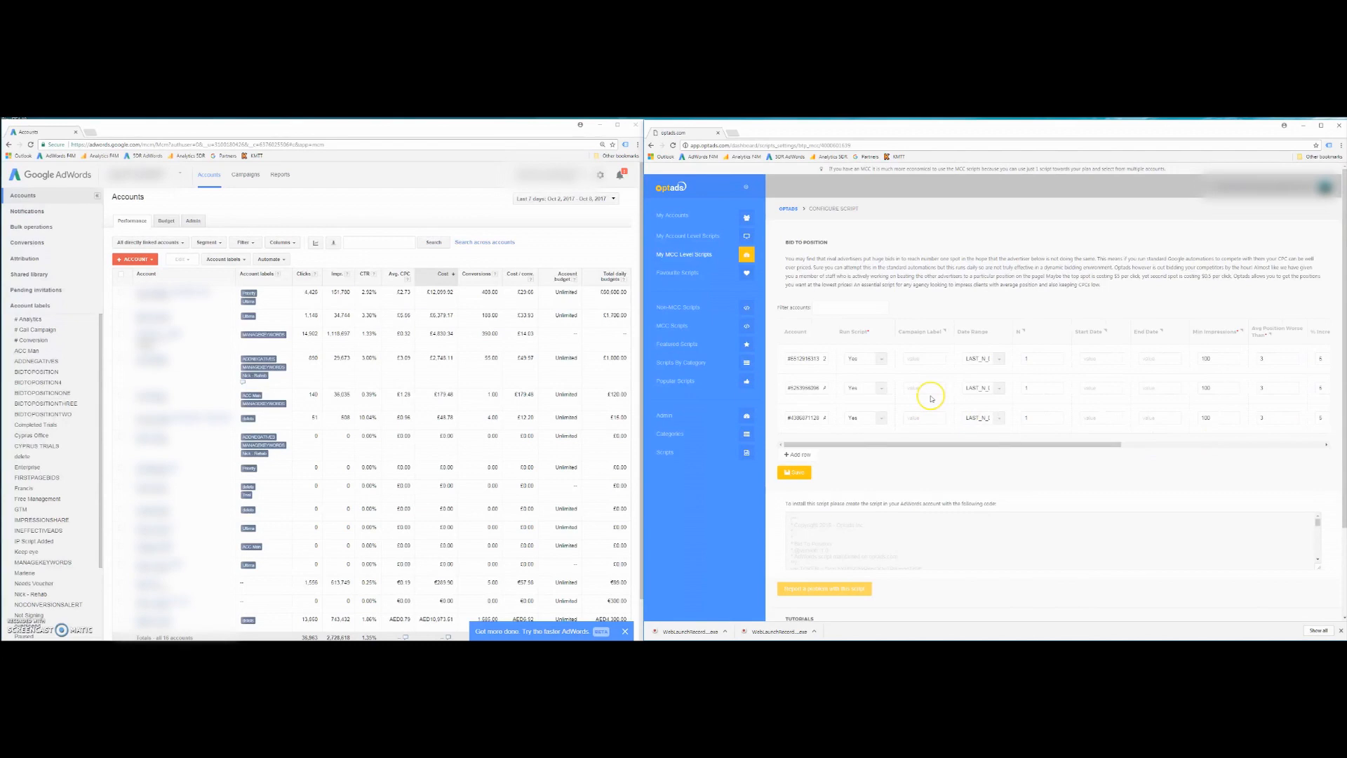
left_click(795, 475)
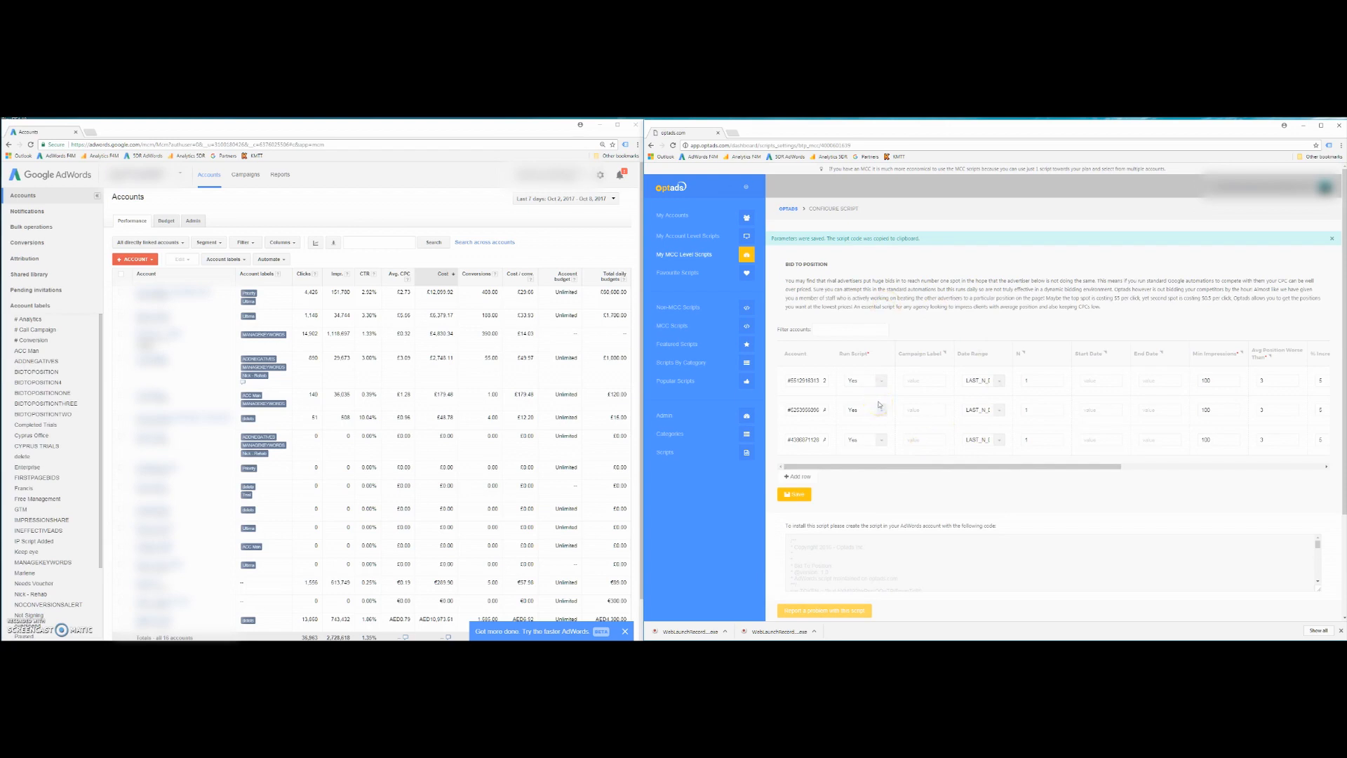
left_click_drag(1059, 468, 1013, 478)
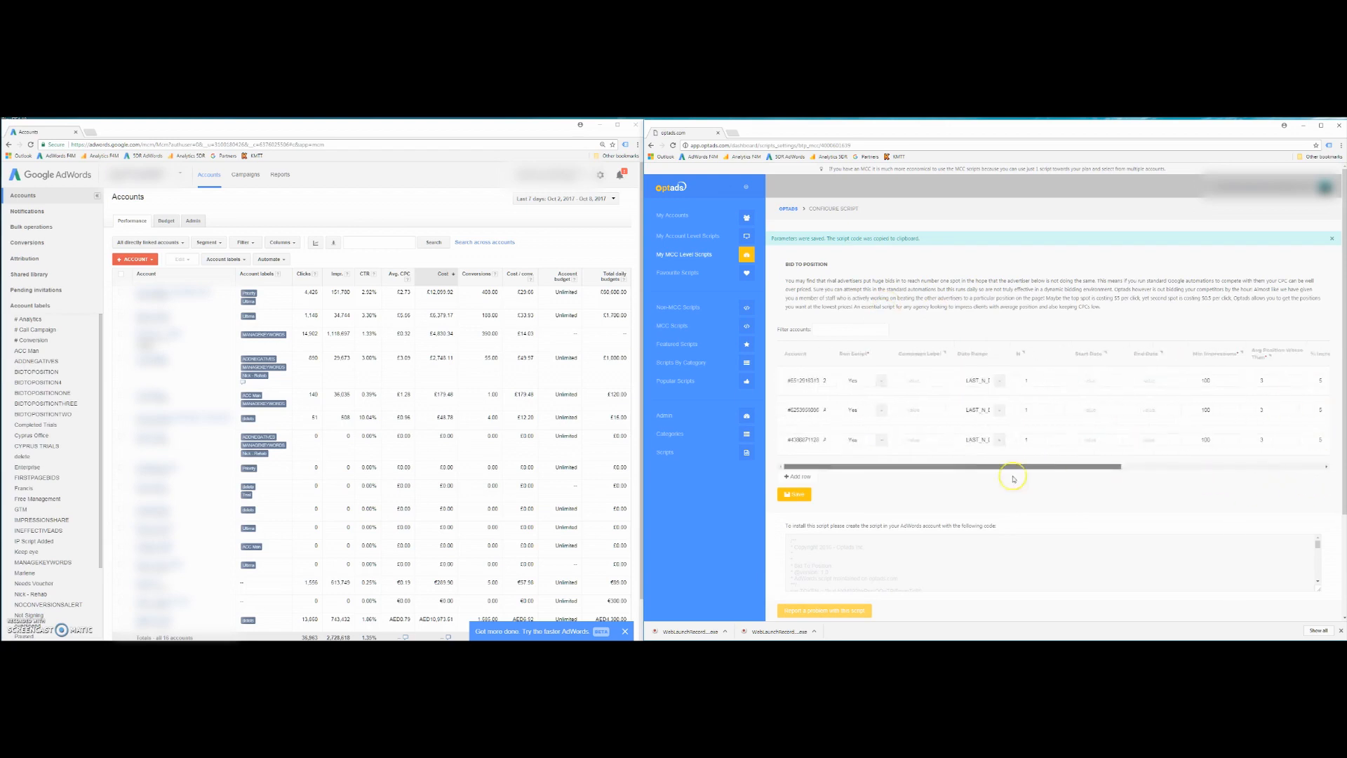
Reopen the saved Bid To Position configuration from My MCC Level Scripts and save it with the first account's % Increase set to 4
left_click(685, 255)
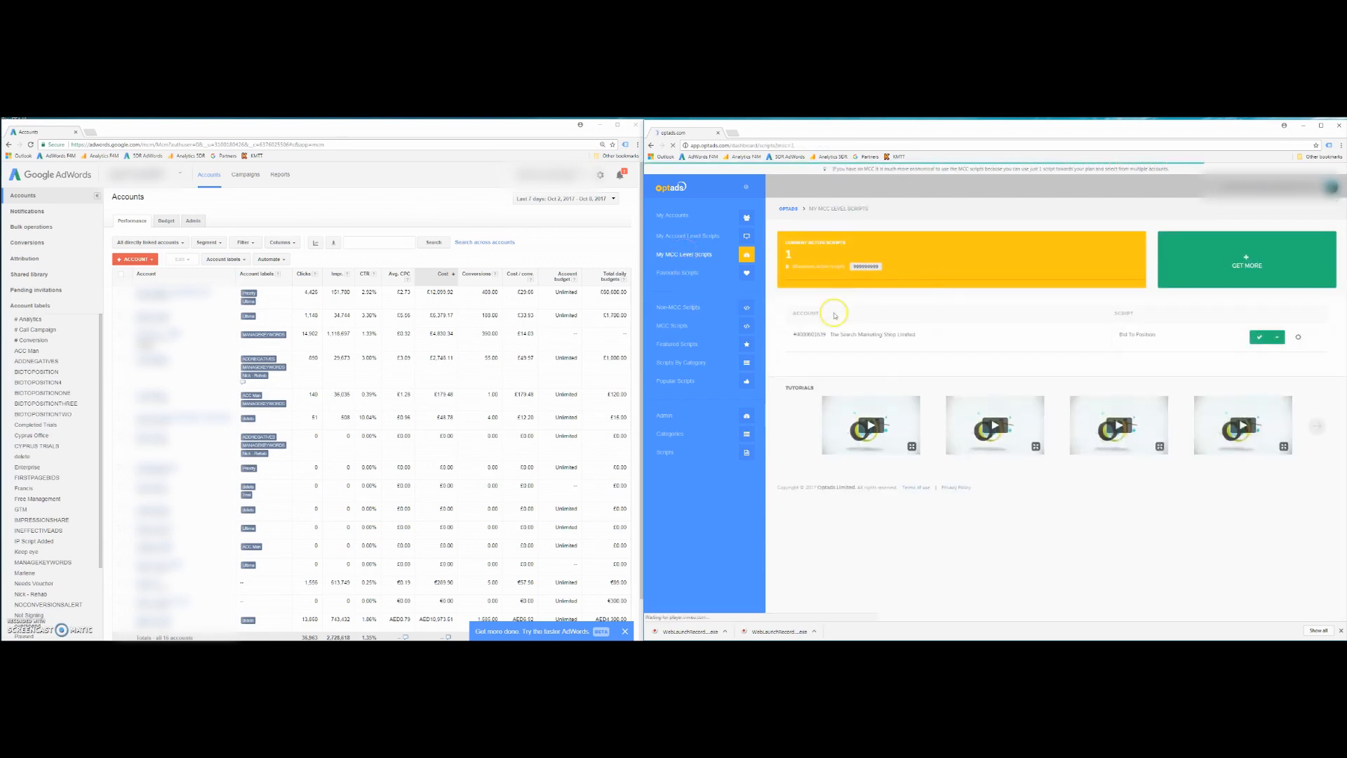
left_click(1298, 337)
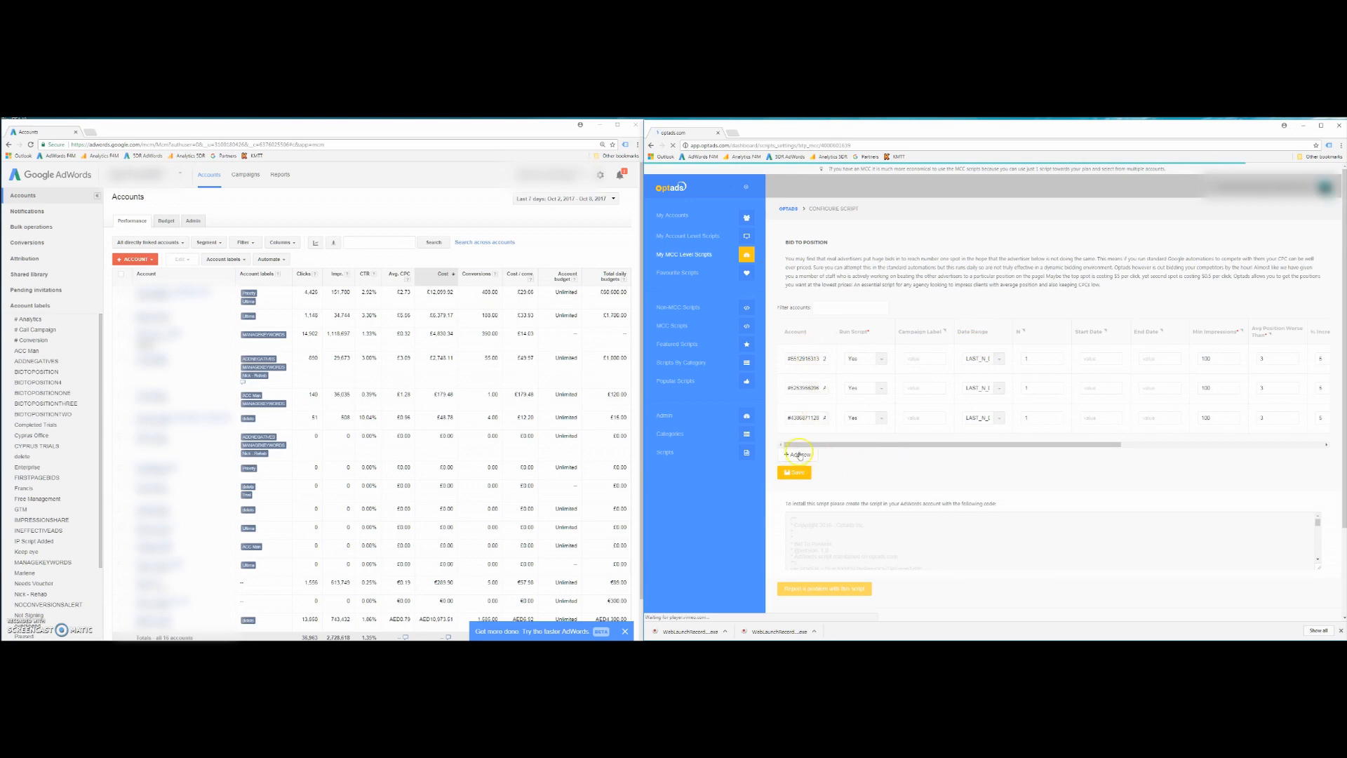
left_click_drag(944, 445, 1142, 412)
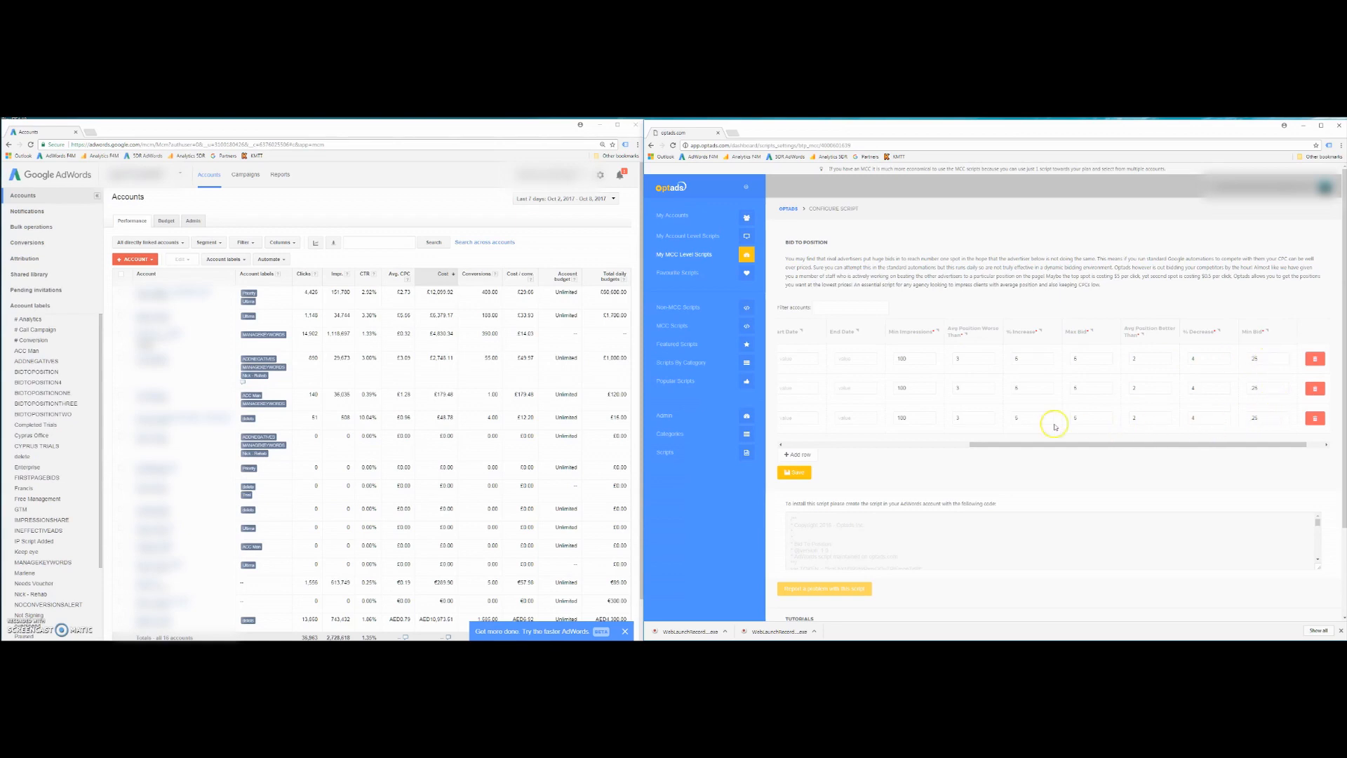
left_click(1041, 353)
type("4")
left_click(795, 472)
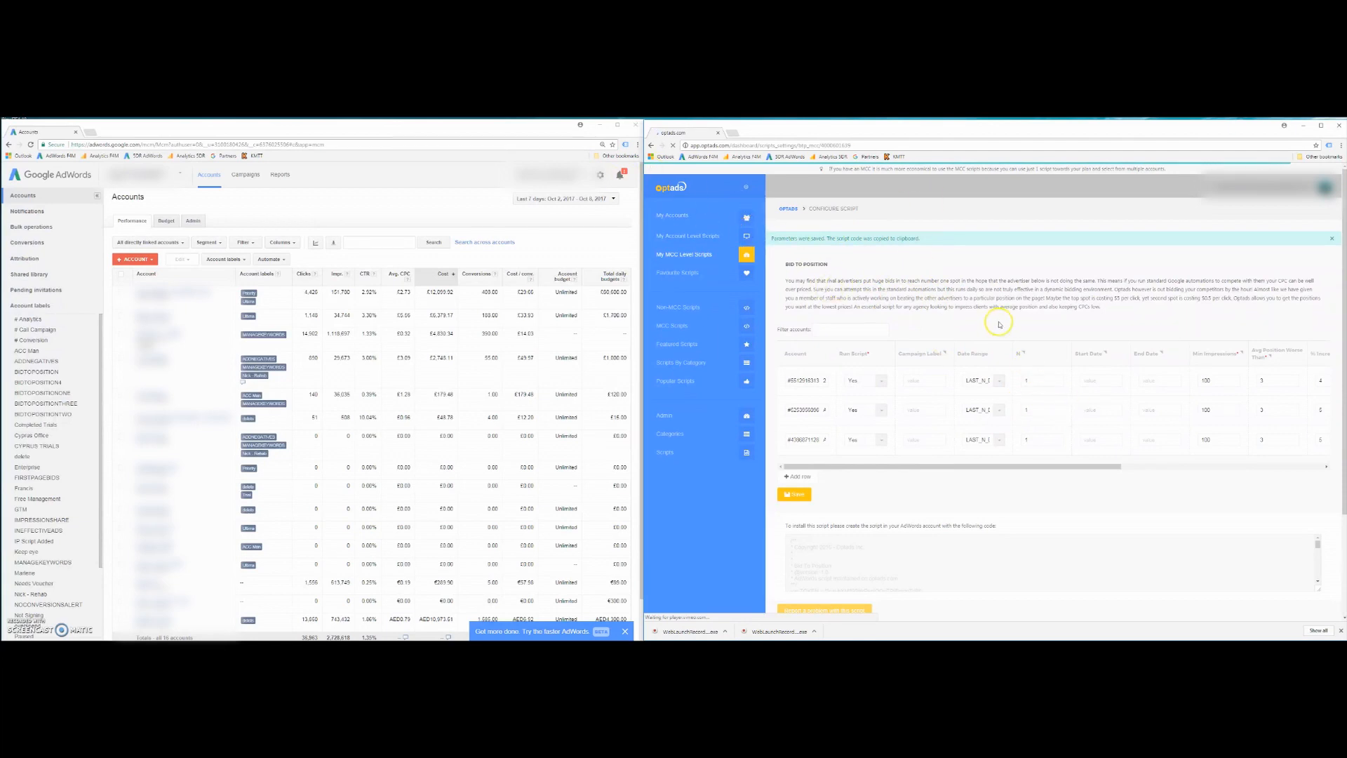
scroll(1061, 494, "down", 3)
scroll(943, 383, "up", 2)
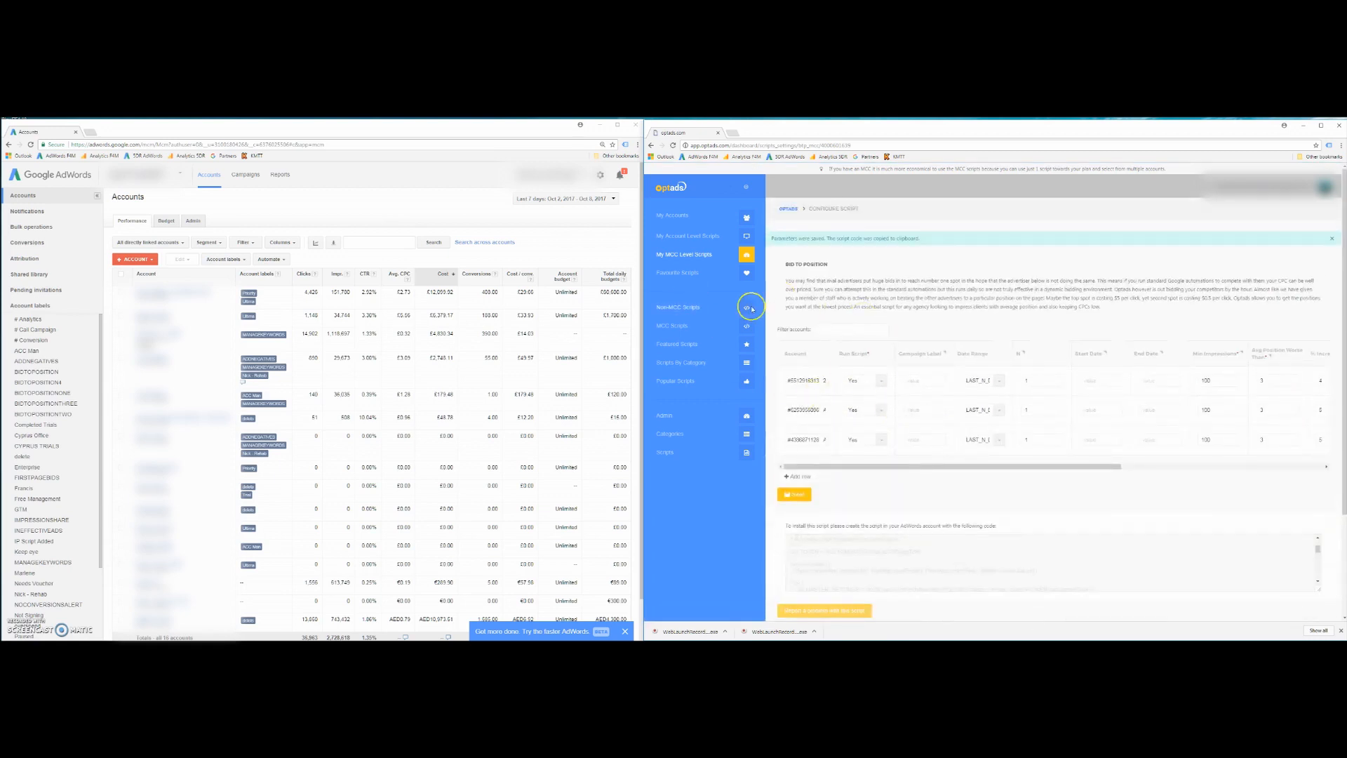